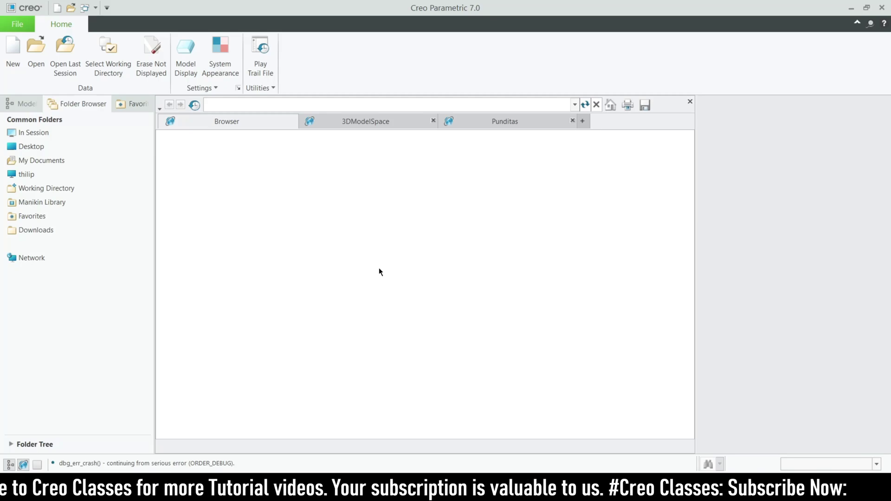
- Start a new Design assembly named base_part with the default template option turned off
click(13, 55)
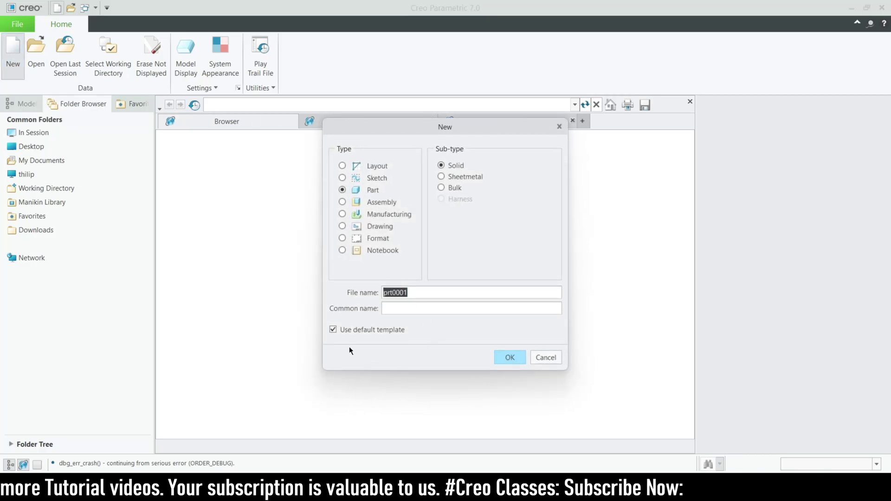
click(369, 328)
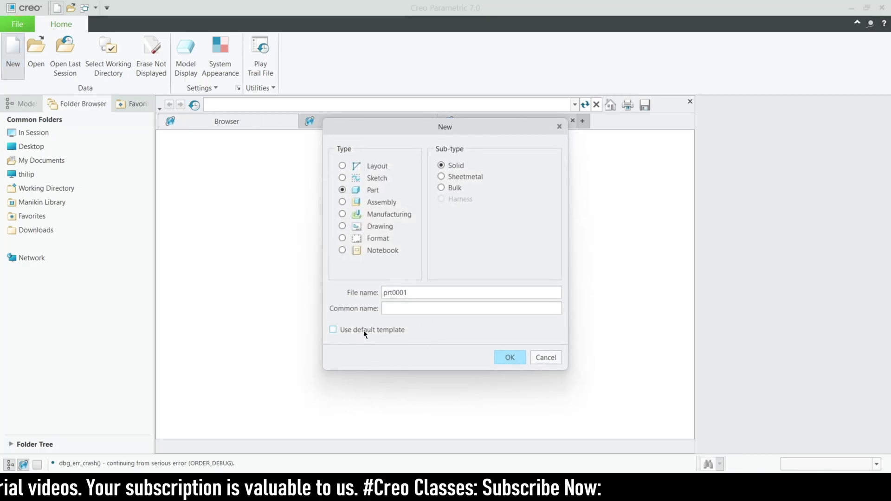
click(371, 203)
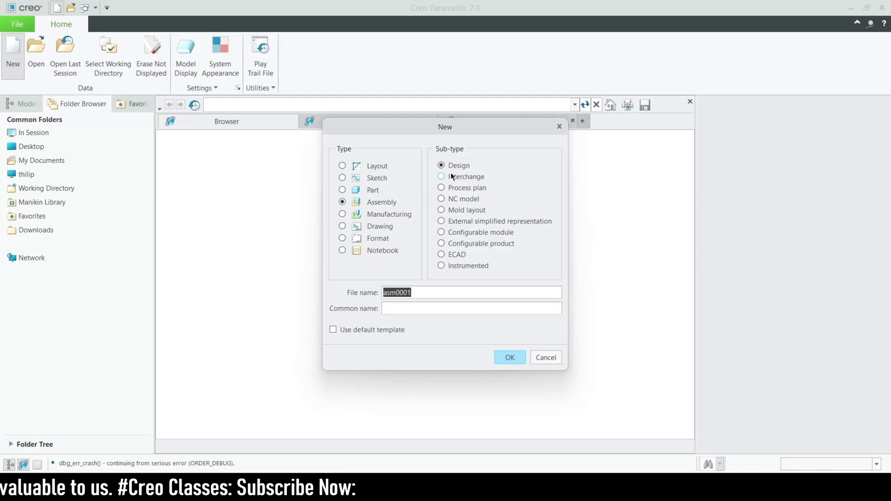
click(429, 290)
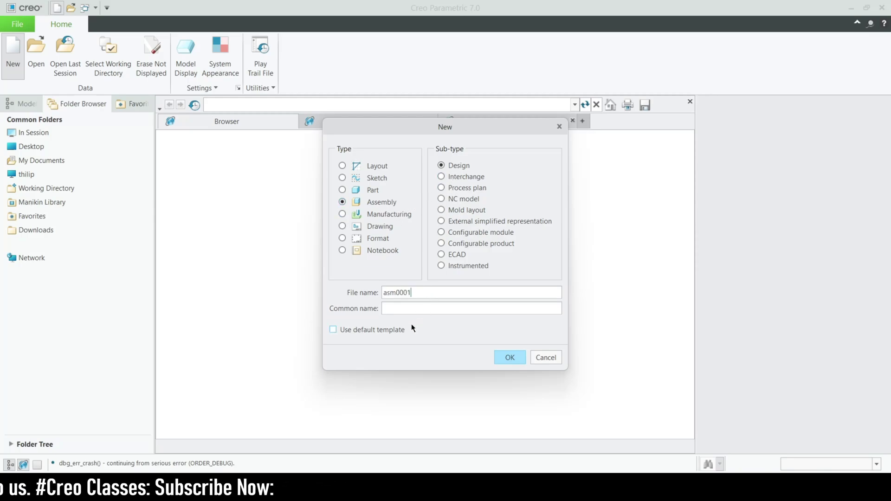
key(BackSpace)
key(BackSpace)
key(BackSpace)
key(BackSpace)
key(BackSpace)
key(BackSpace)
key(BackSpace)
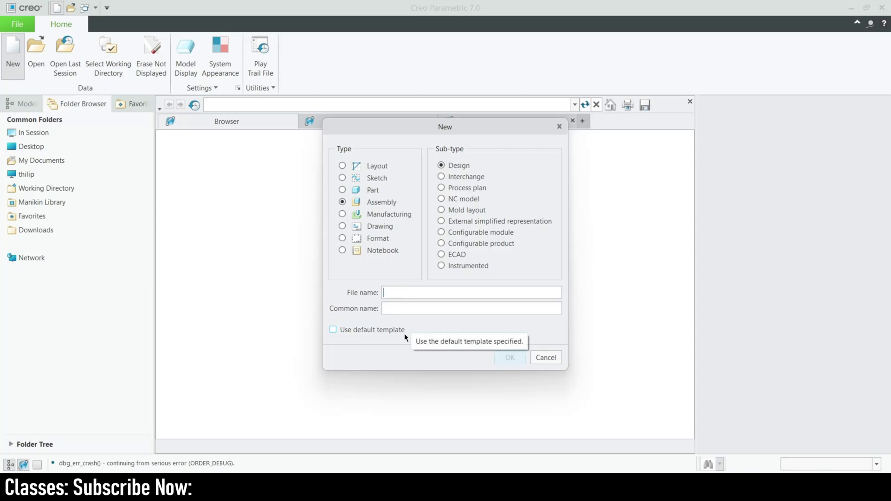
text(base)
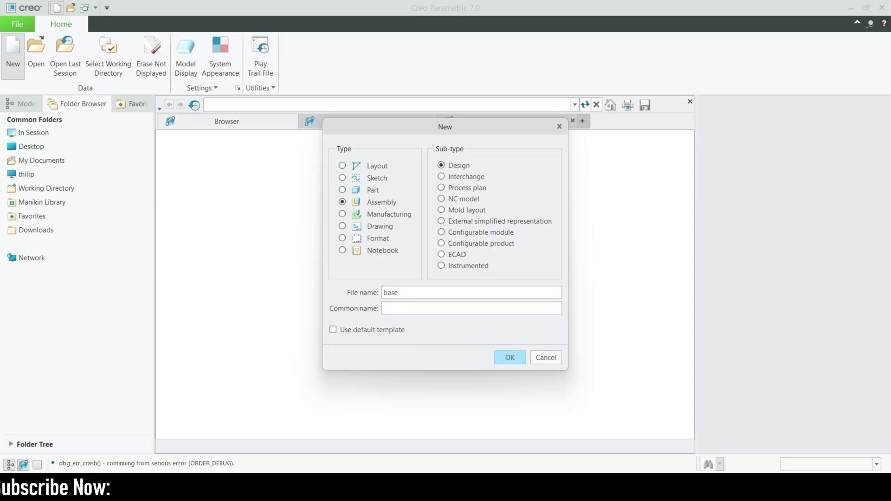
text(_part)
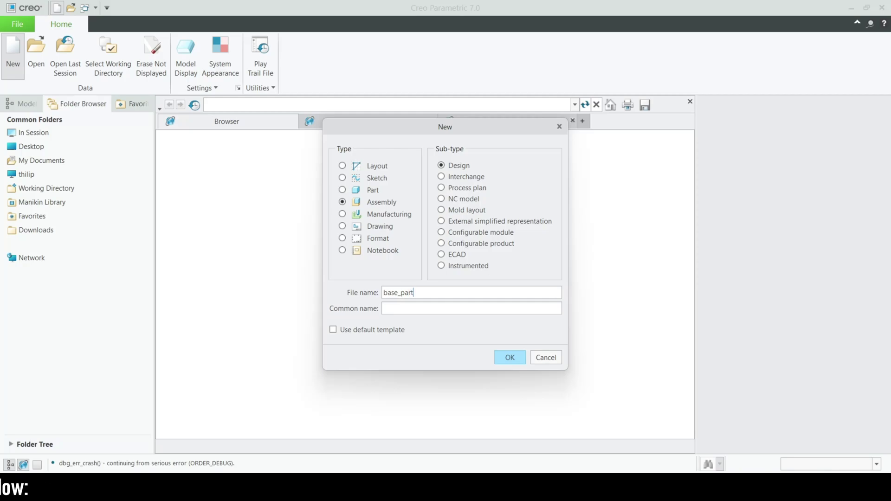
key(Return)
- Create the assembly from the mmns_asm_design_abs template
scroll(394, 202, down, 3)
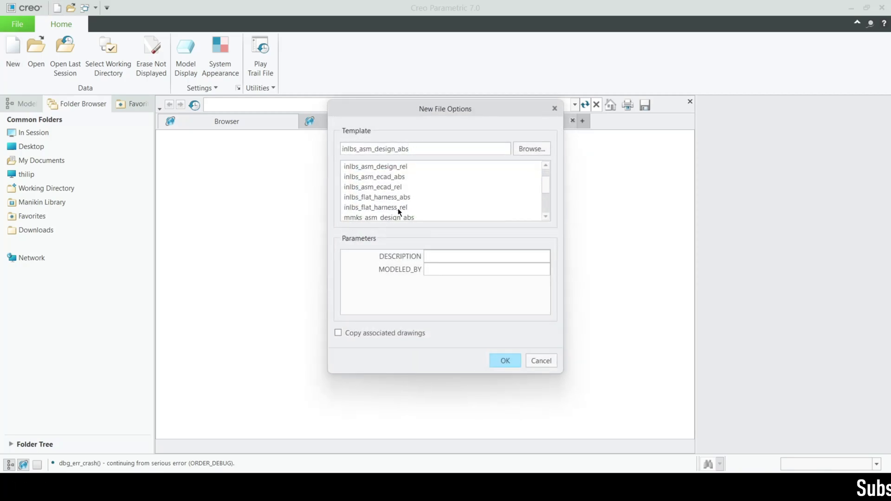
scroll(393, 212, down, 2)
scroll(371, 207, down, 1)
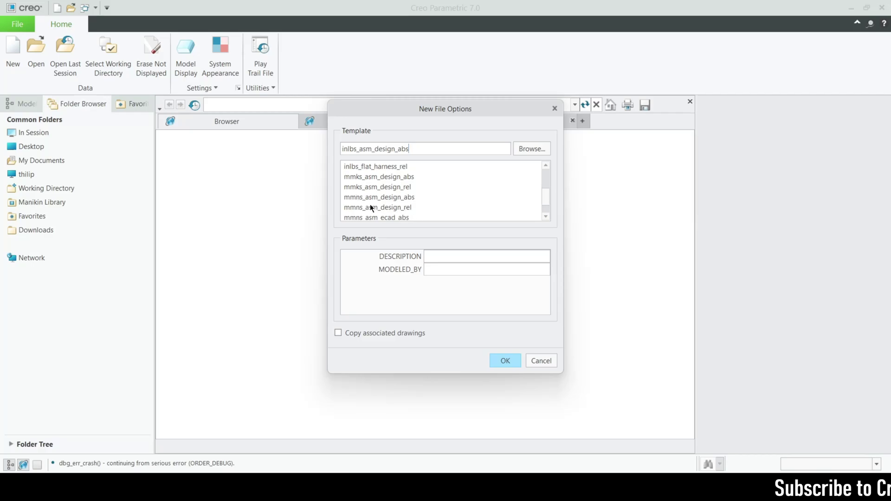
double_click(389, 198)
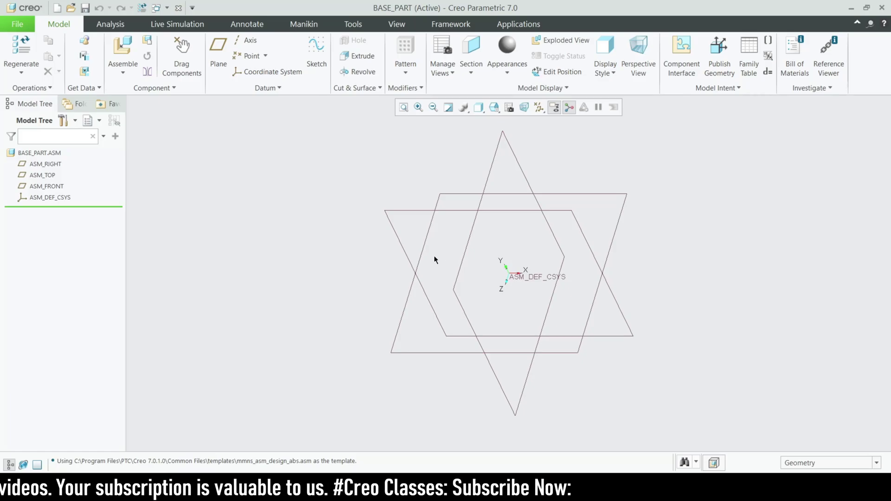
- Create a solid part component in the assembly with the default name PRT0001, using the Empty creation method
click(144, 42)
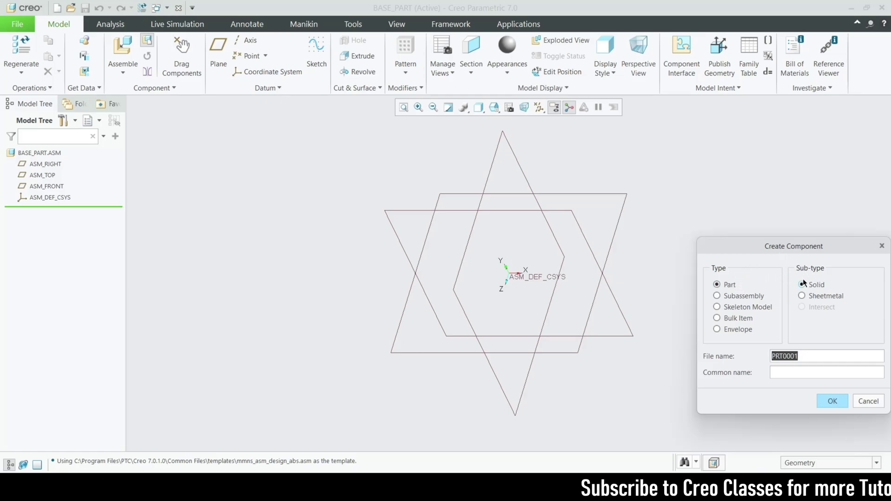
click(813, 356)
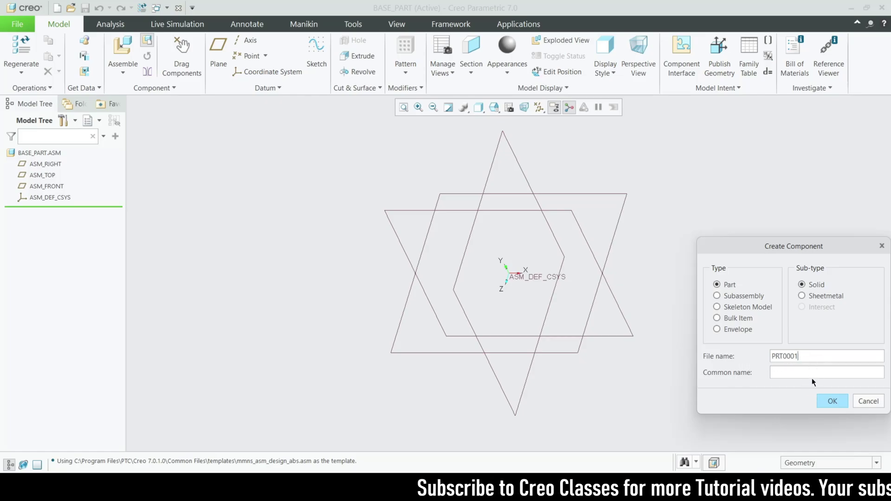
click(830, 401)
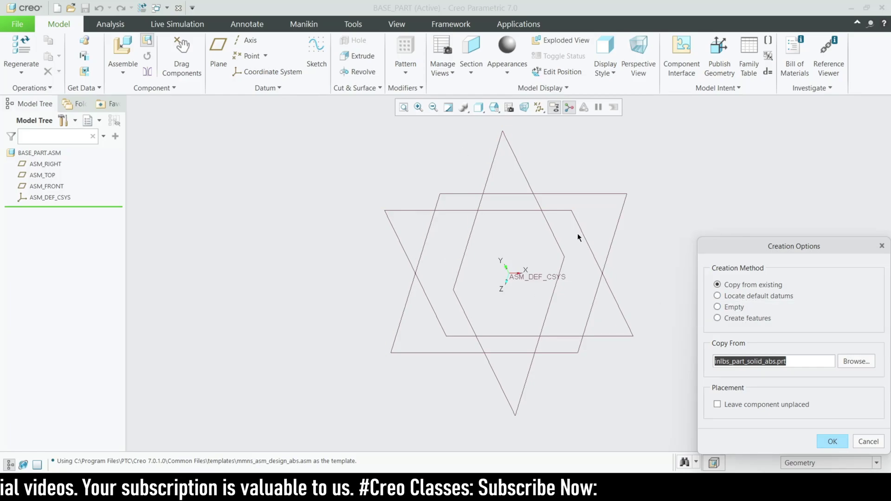
click(717, 307)
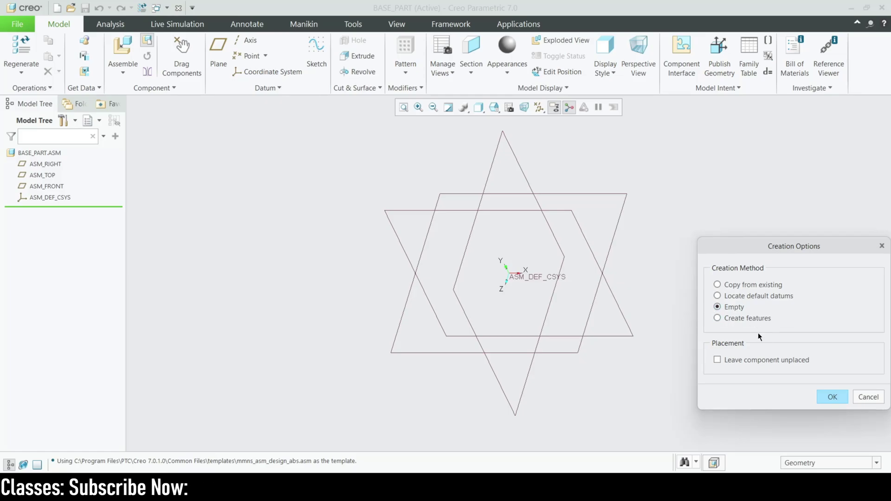
click(833, 395)
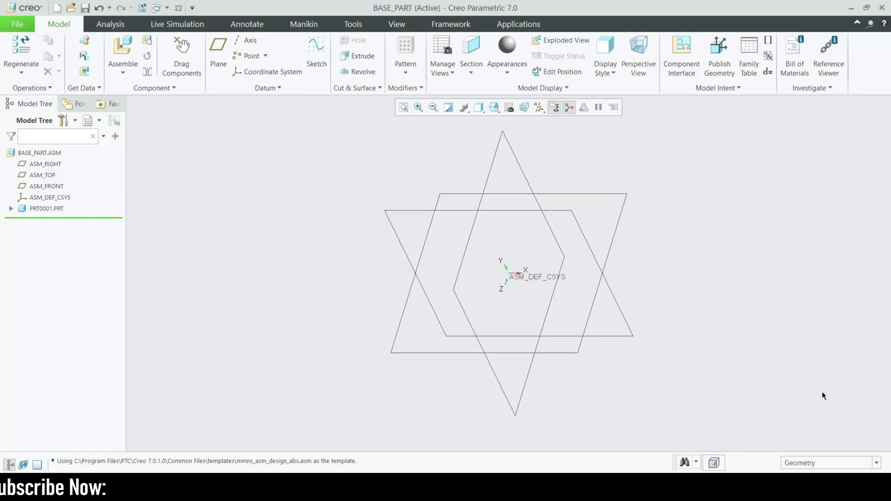
- Activate the PRT0001 part within the assembly for editing
click(44, 210)
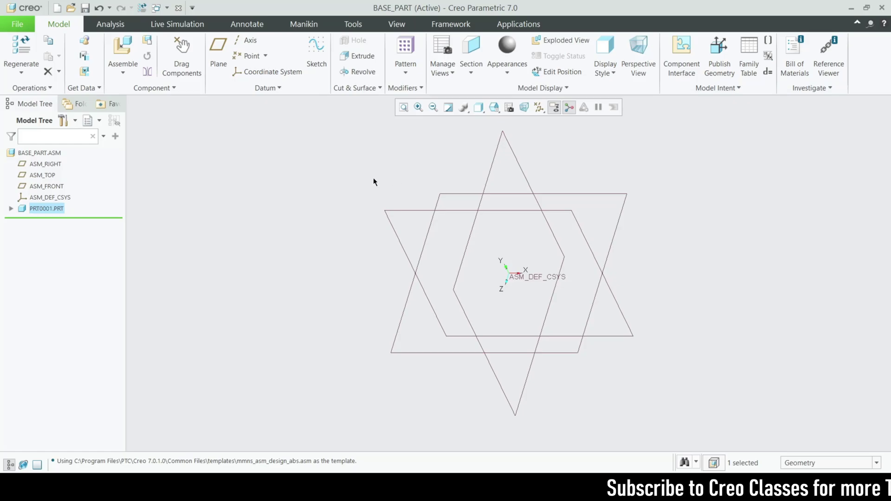
click(299, 228)
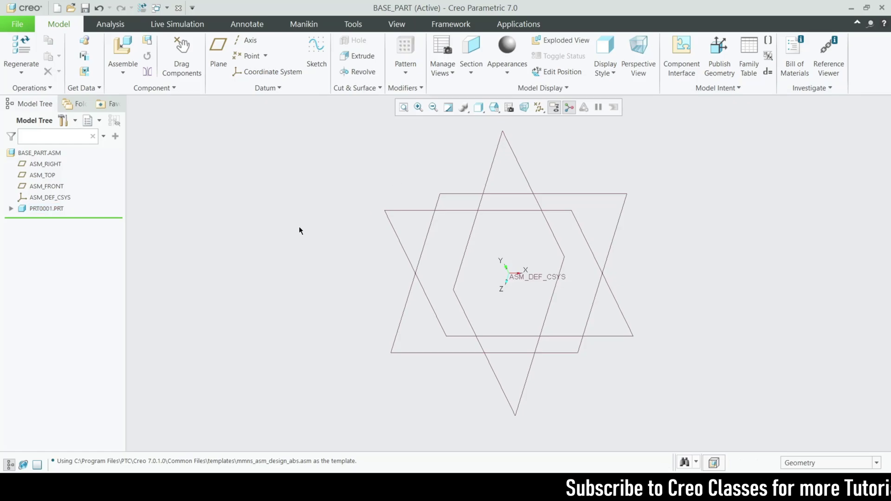
click(53, 209)
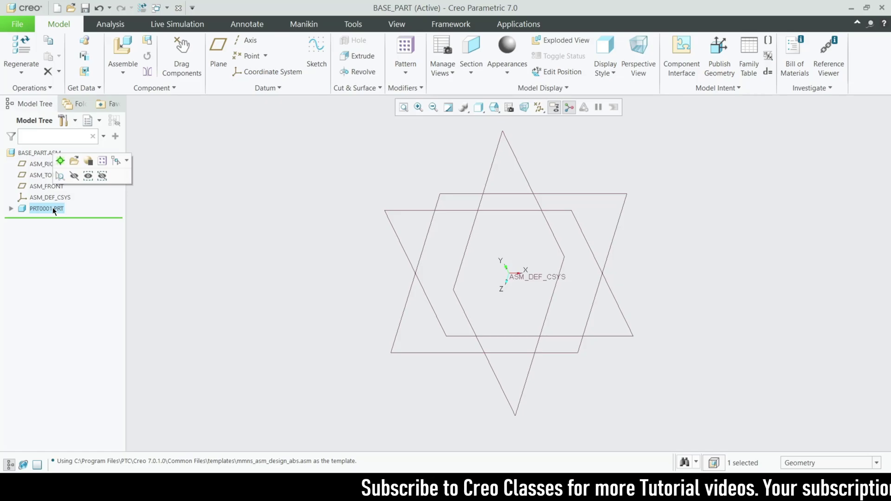
click(60, 162)
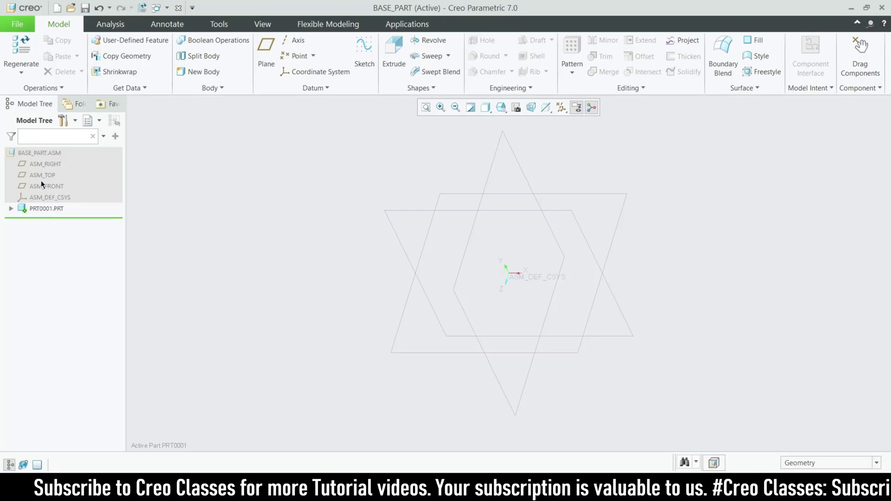
click(39, 184)
click(39, 175)
click(42, 164)
click(324, 215)
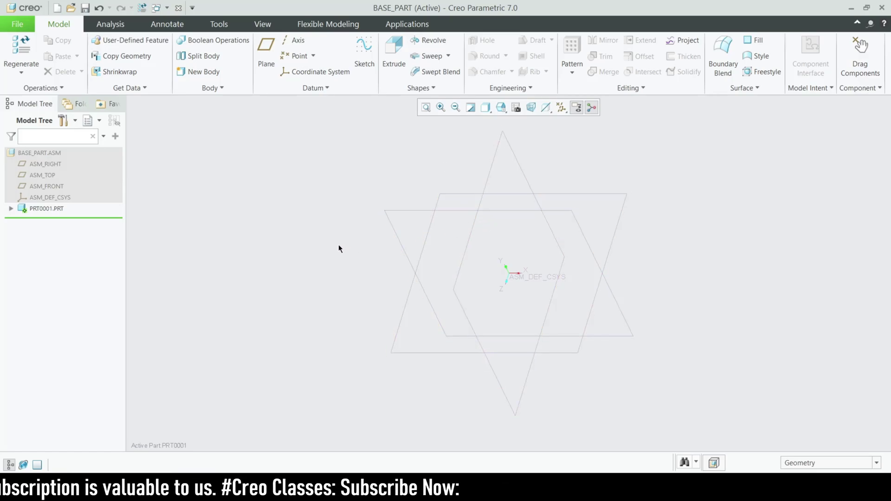
click(399, 209)
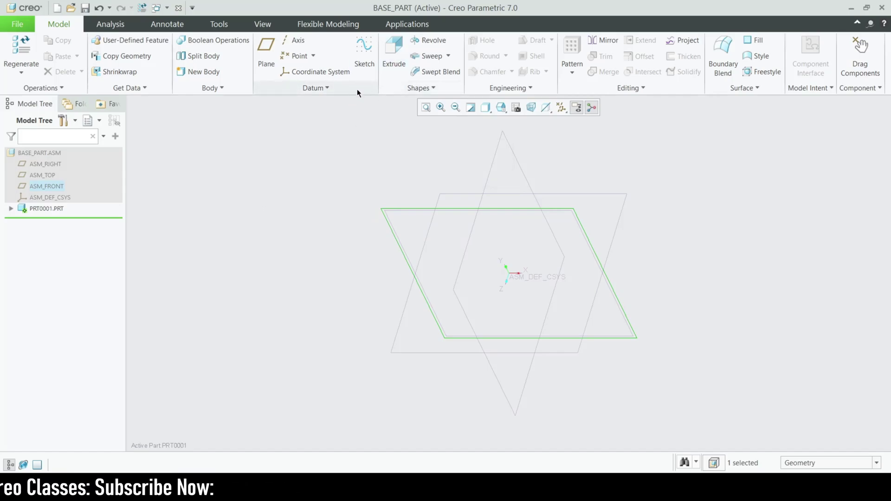
click(325, 175)
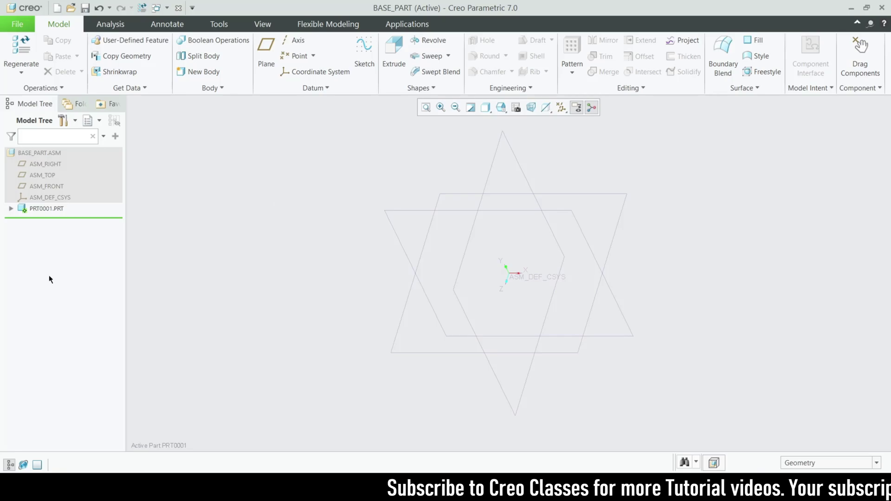
- Start a sketch on the ASM_FRONT plane, with ASM_RIGHT and ASM_TOP as its references, and view it face-on
click(410, 214)
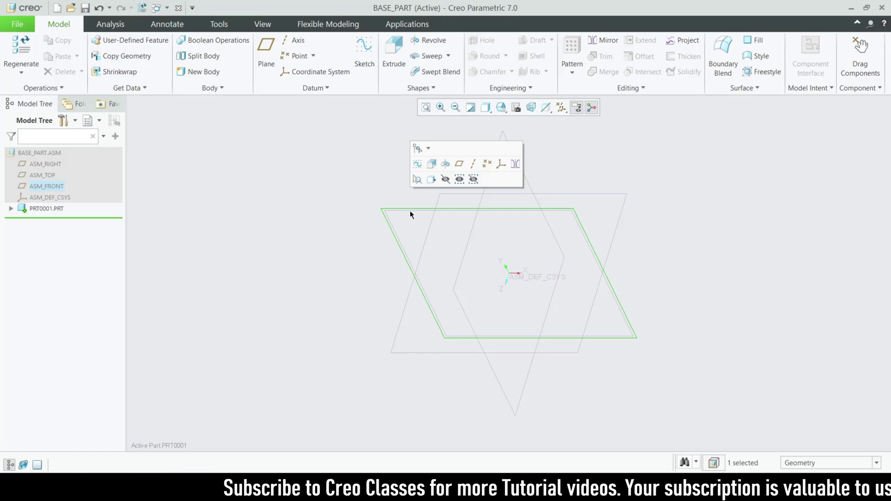
click(358, 65)
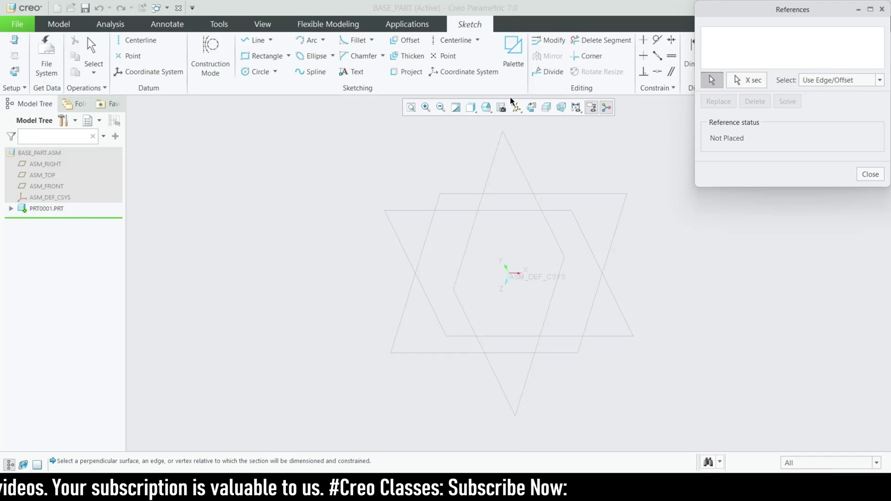
click(531, 107)
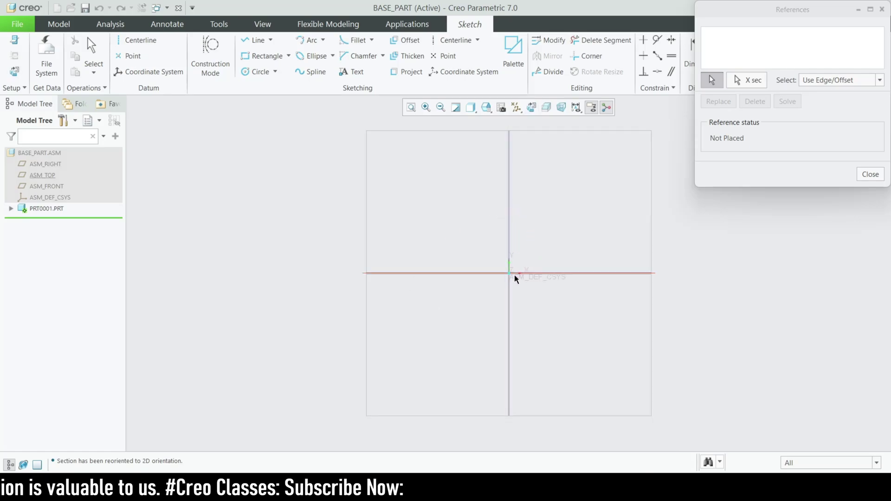
click(509, 224)
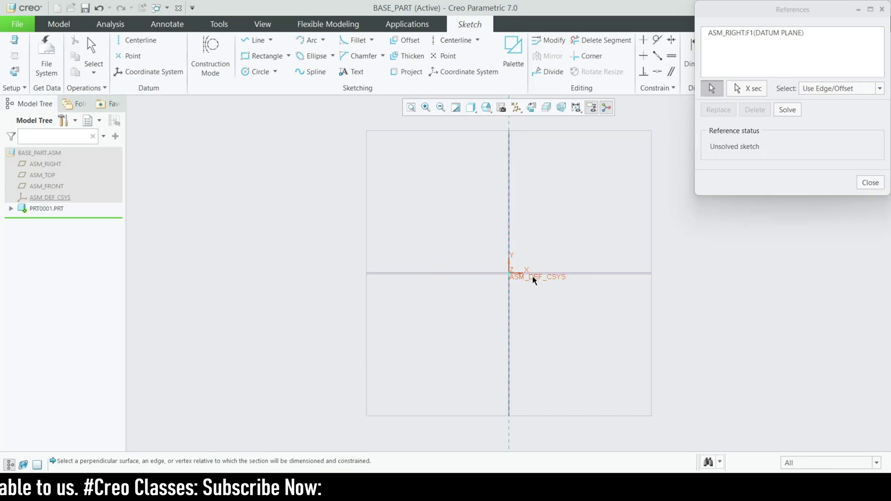
click(556, 275)
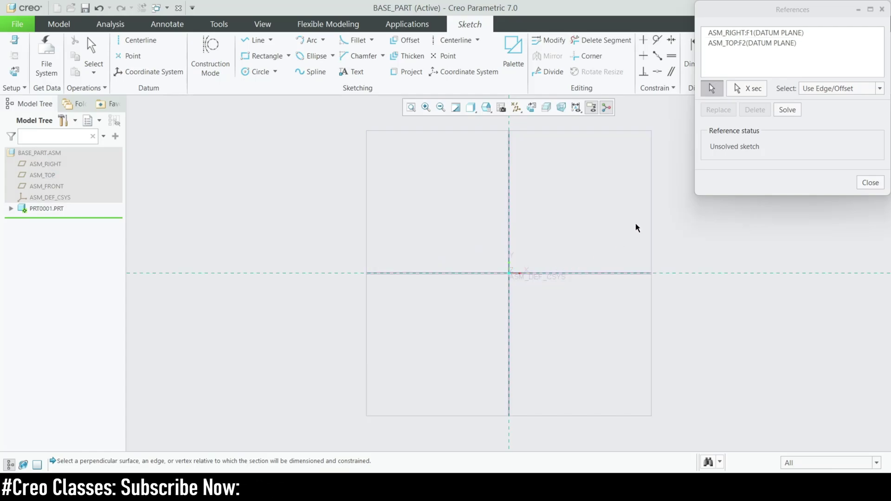
click(876, 187)
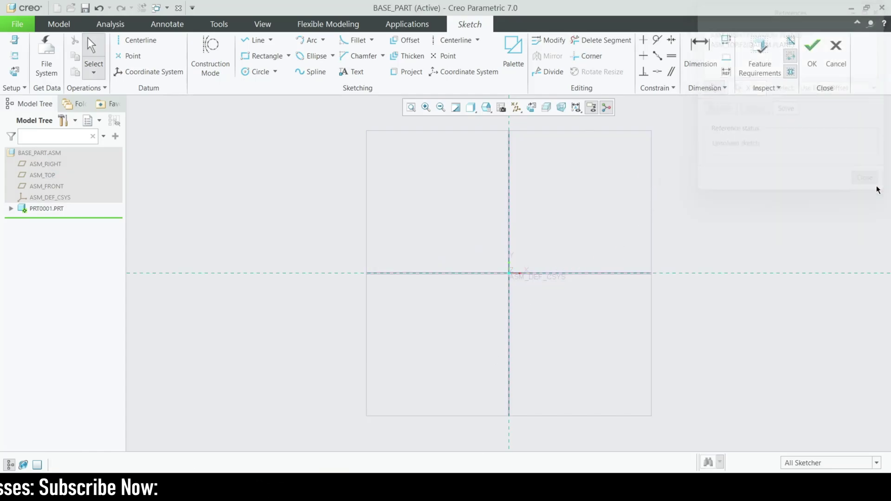
click(288, 56)
click(290, 94)
click(508, 273)
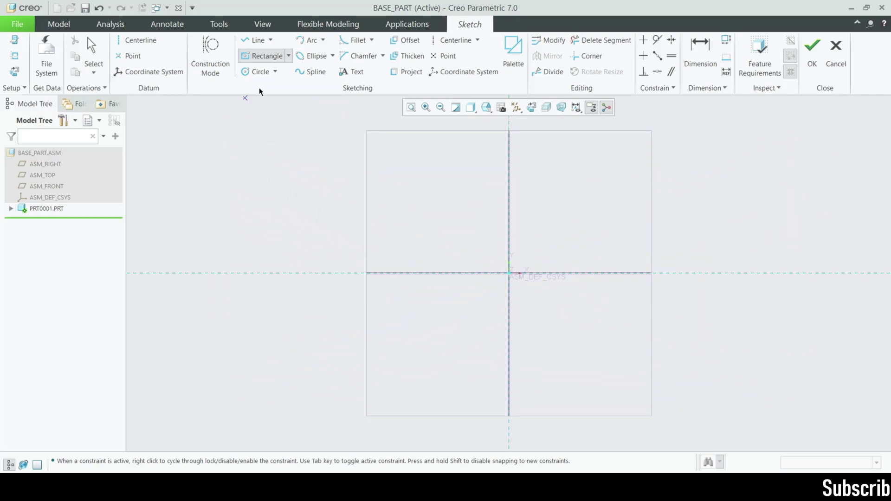
- Sketch a circle about 244 mm in diameter centred on the origin and finish the sketch
click(258, 72)
click(508, 273)
click(533, 338)
middle_click(427, 259)
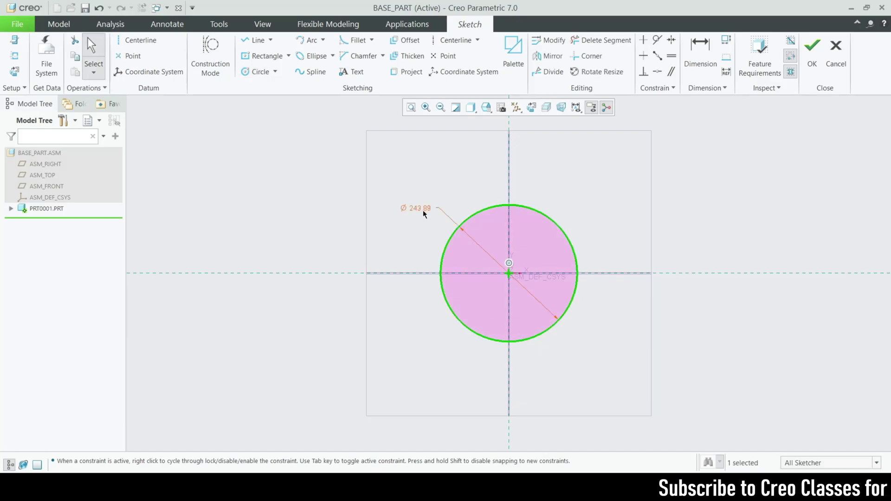
click(811, 51)
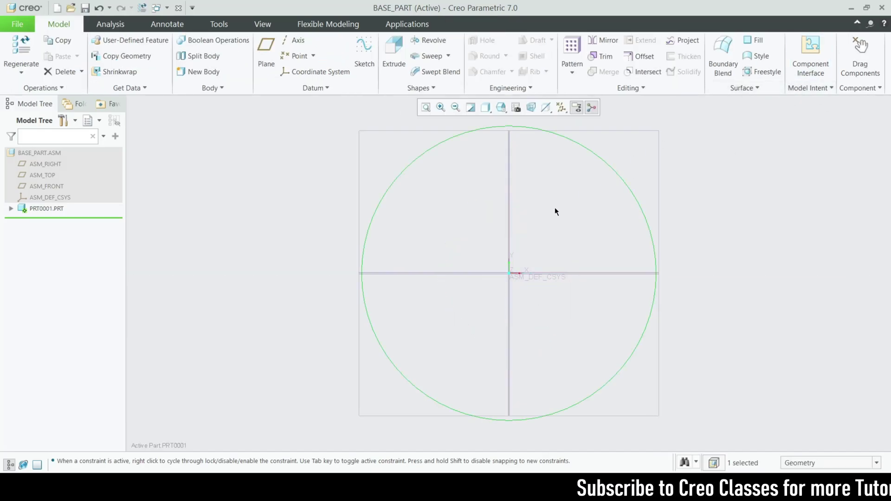
- Extrude the circle as a solid 500 mm deep, symmetric about the sketch plane, and display the model shaded with edges
click(394, 55)
click(98, 88)
double_click(128, 53)
text(500)
key(Return)
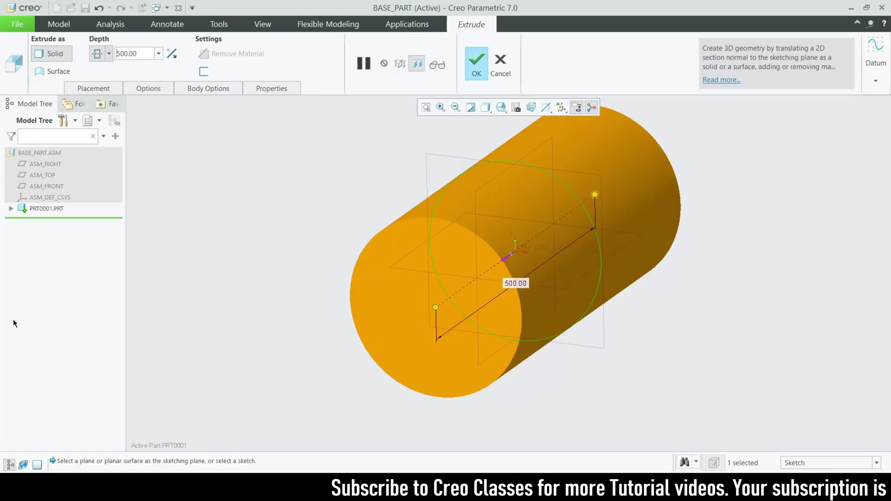
click(485, 111)
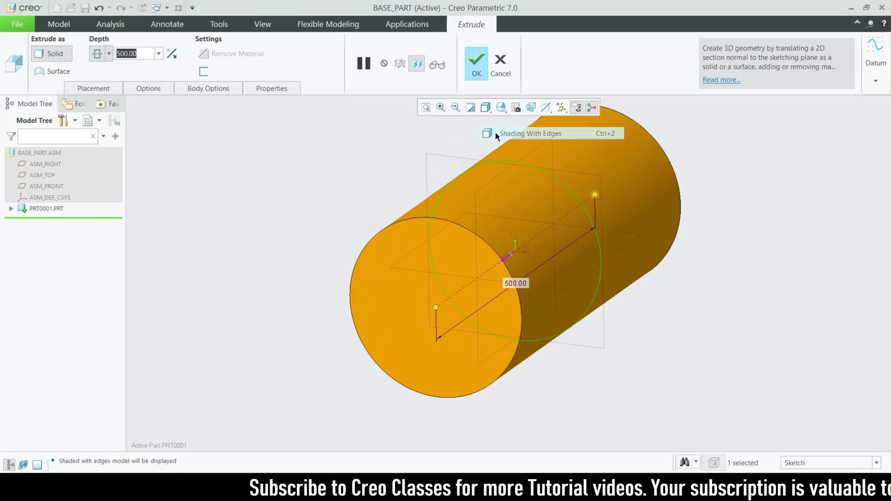
click(494, 133)
click(472, 68)
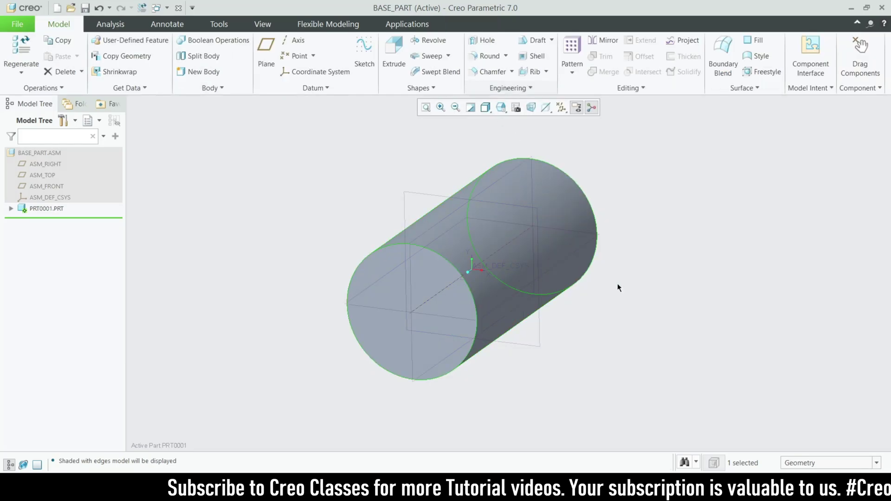
mouse_move(661, 353)
middle_down()
mouse_move(612, 335)
mouse_move(672, 359)
mouse_move(654, 339)
middle_up()
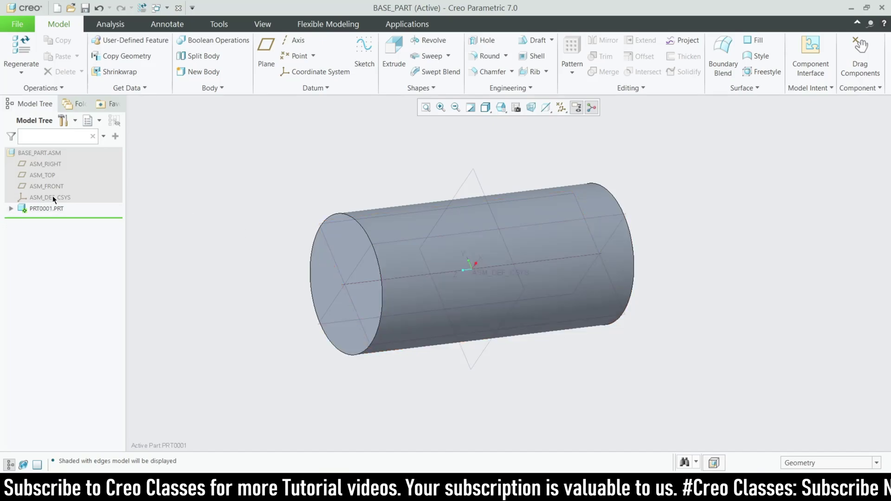
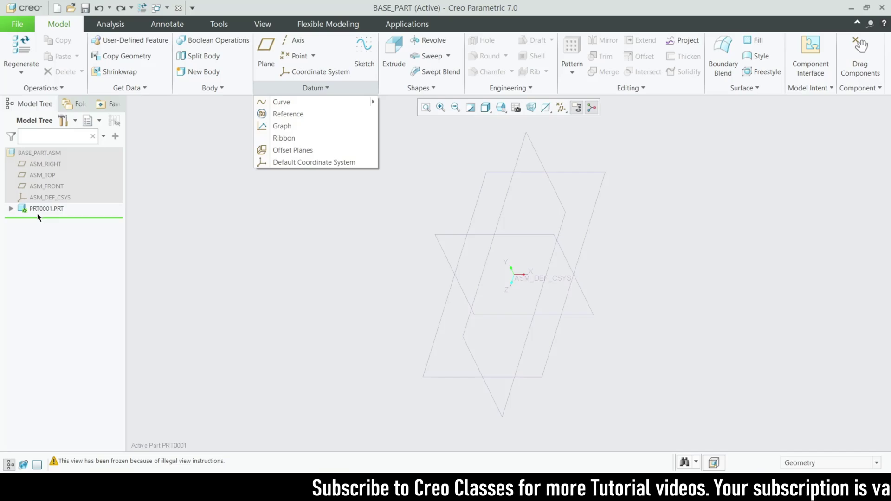
- Create offset datum planes in PRT0001 with an offset of 0 in the x, y and z directions
click(308, 149)
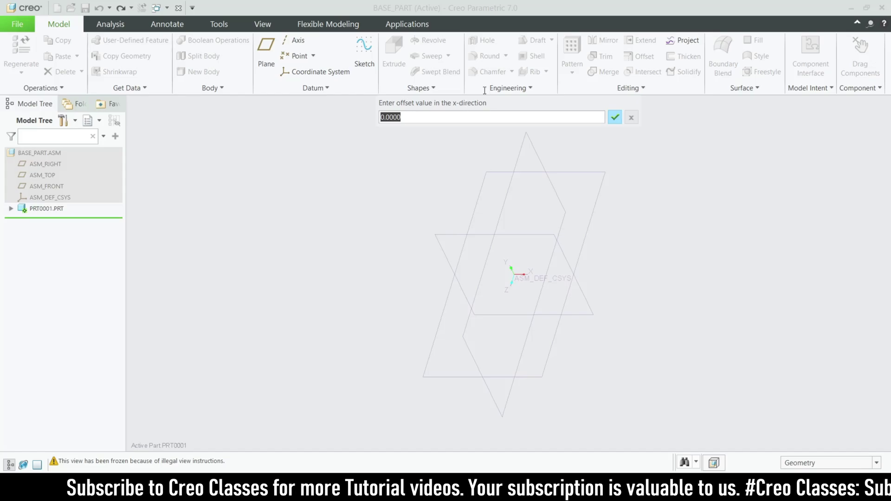
text(10)
key(BackSpace)
key(BackSpace)
text(0)
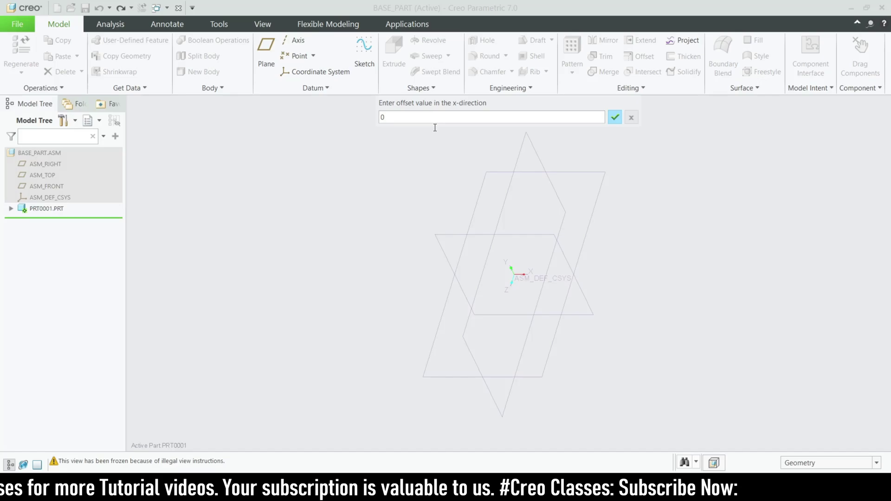
click(614, 118)
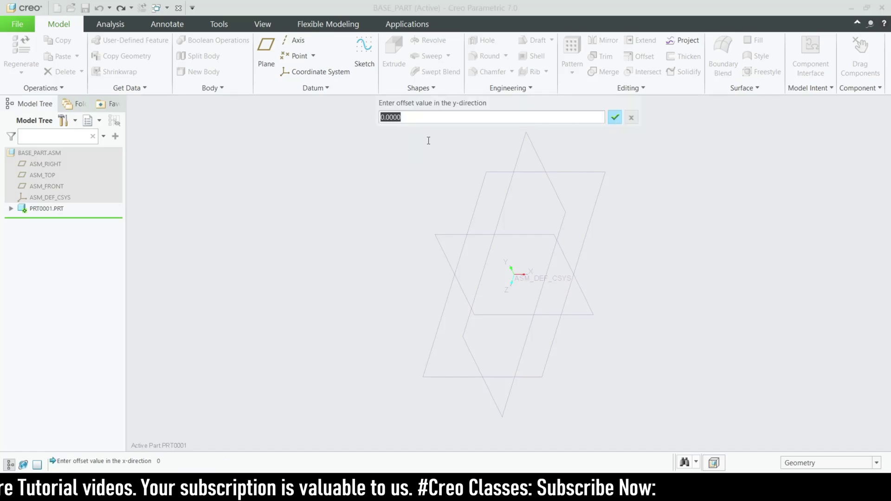
click(614, 118)
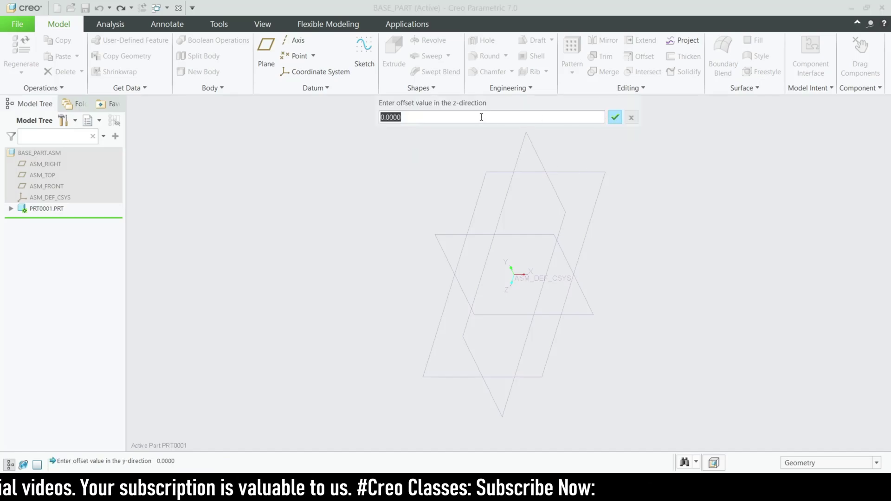
click(614, 119)
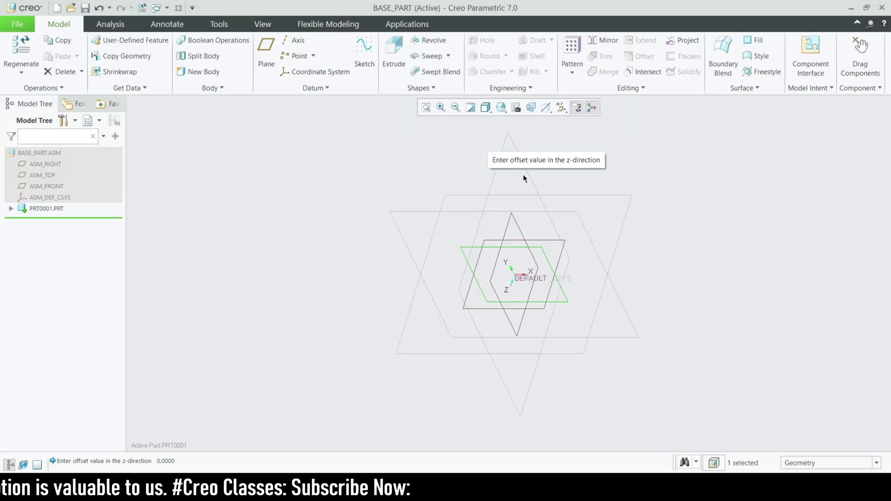
- Examine the part's datum planes DTM1, DTM2 and DTM3 in the model structure and the graphics view
scroll(528, 284, down, 5)
click(556, 256)
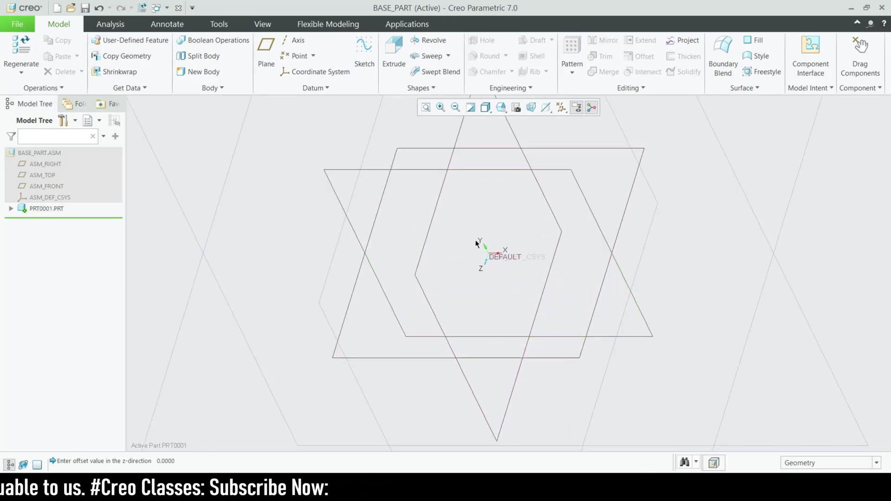
scroll(559, 283, up, 1)
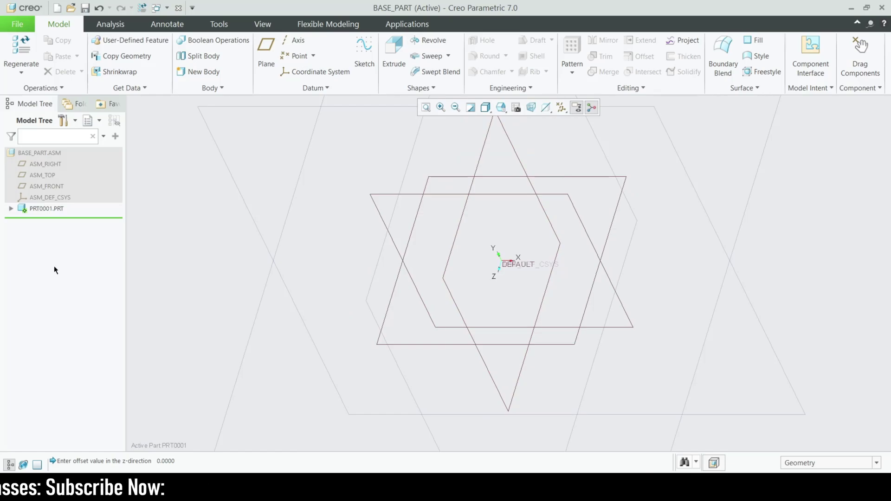
click(377, 194)
click(328, 261)
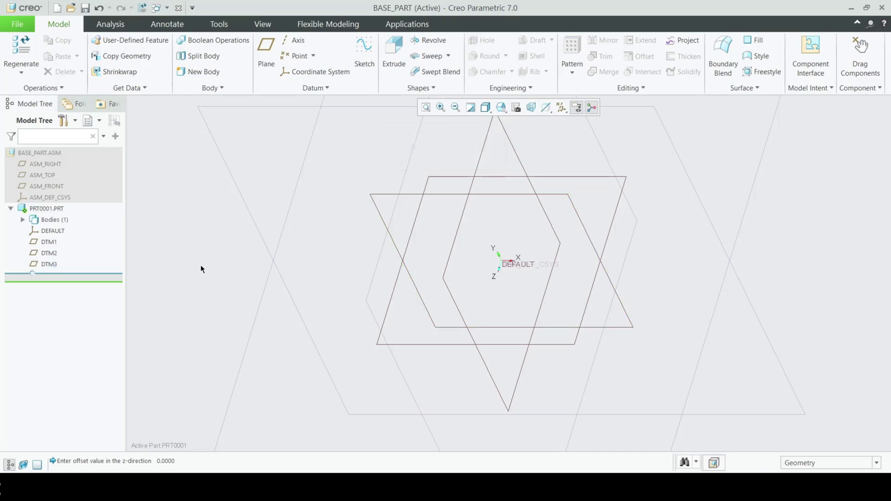
click(11, 208)
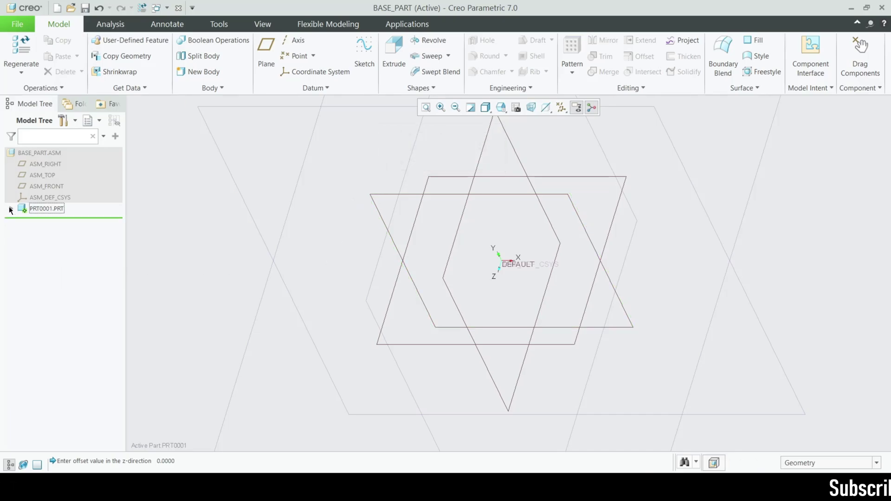
click(10, 209)
click(50, 242)
click(51, 253)
click(49, 263)
click(48, 247)
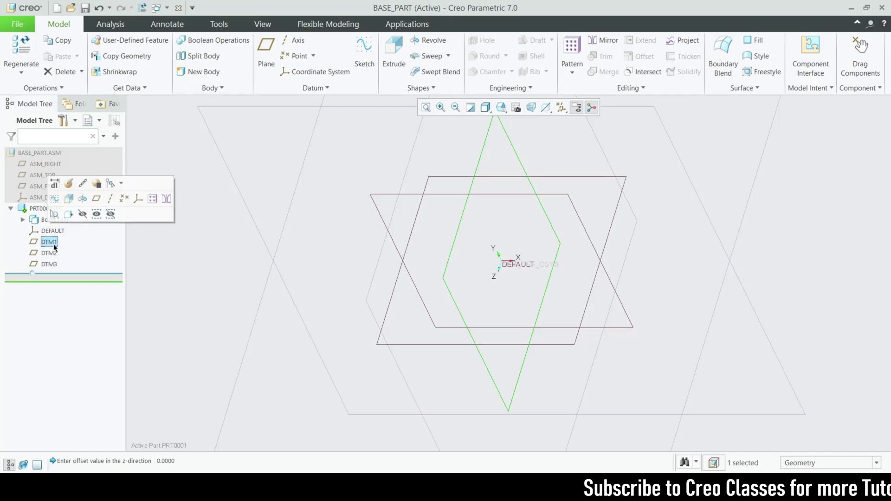
click(49, 254)
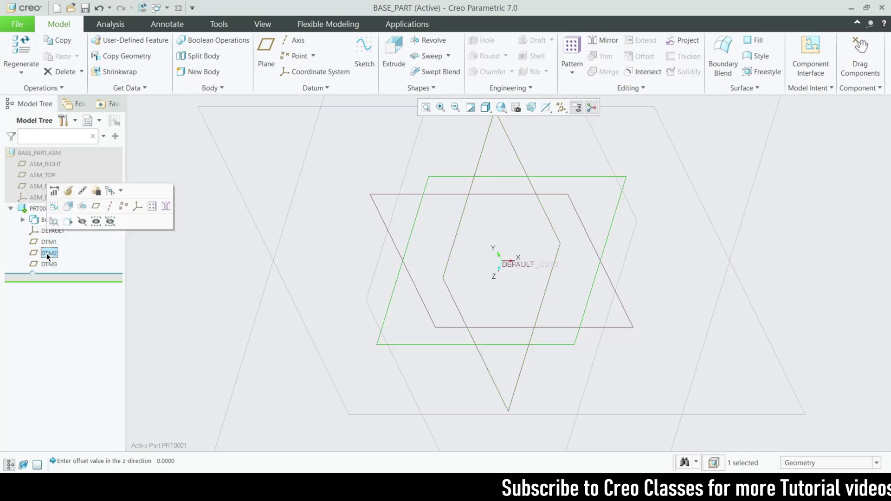
click(50, 264)
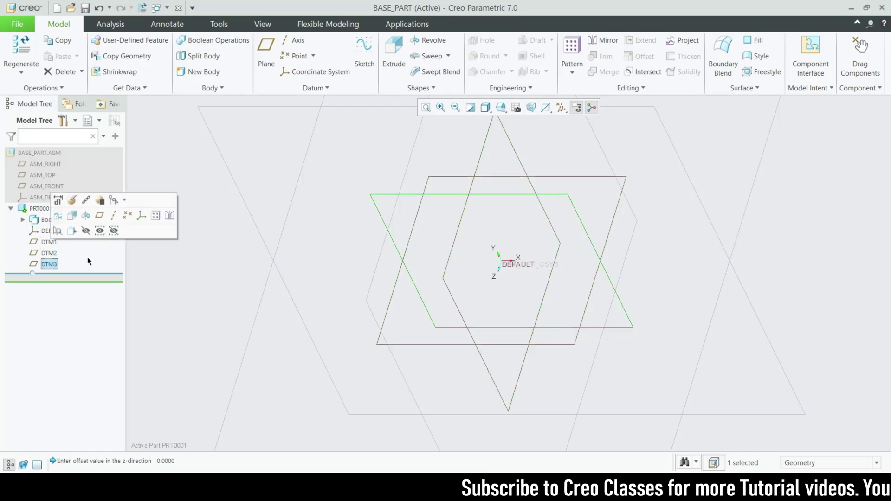
click(182, 302)
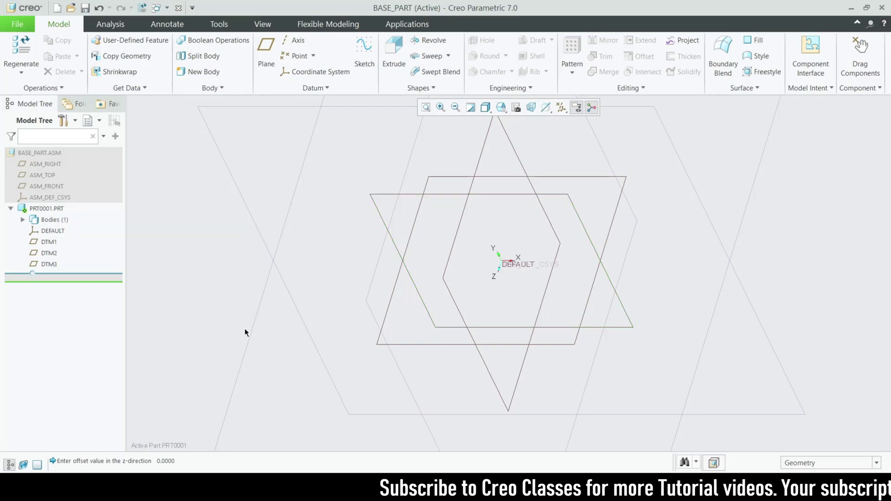
- Start a sketch on the part's DTM3 plane and view it face-on
click(390, 195)
click(368, 54)
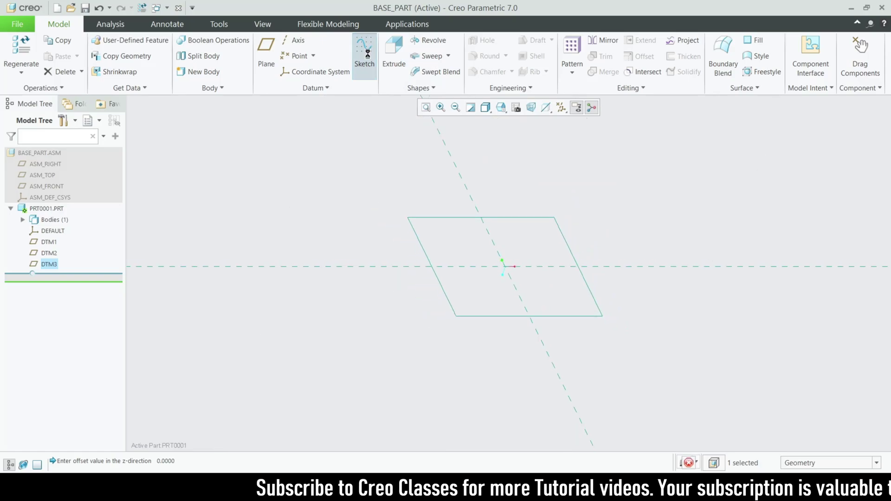
click(533, 107)
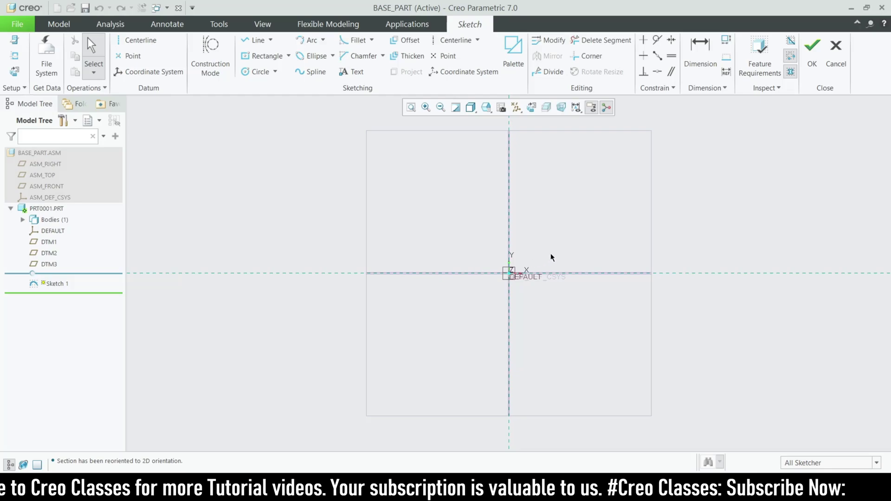
- Sketch a circle centred on the origin, set its diameter to 200 and finish the sketch
scroll(541, 249, up, 3)
click(258, 72)
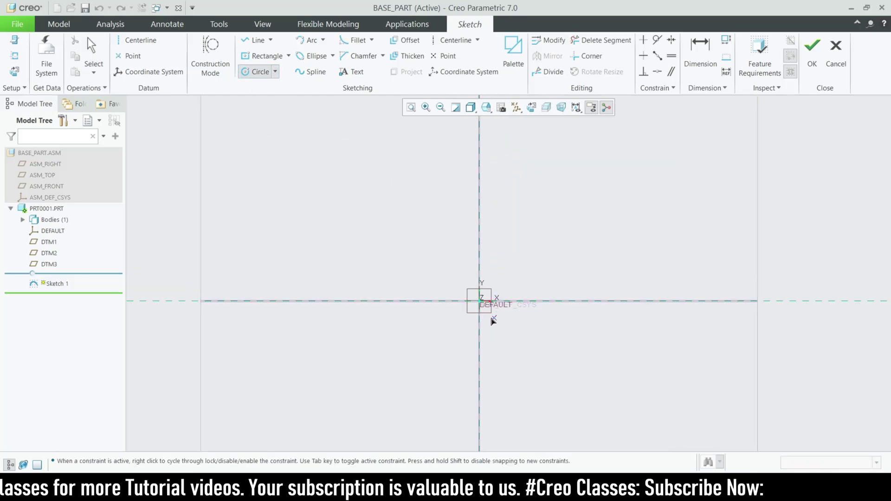
click(479, 300)
click(541, 378)
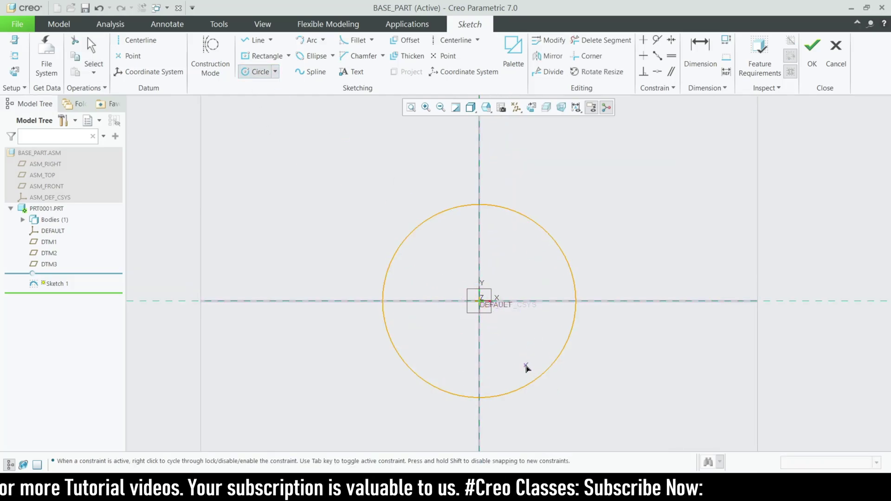
middle_click(413, 323)
double_click(370, 211)
text(200)
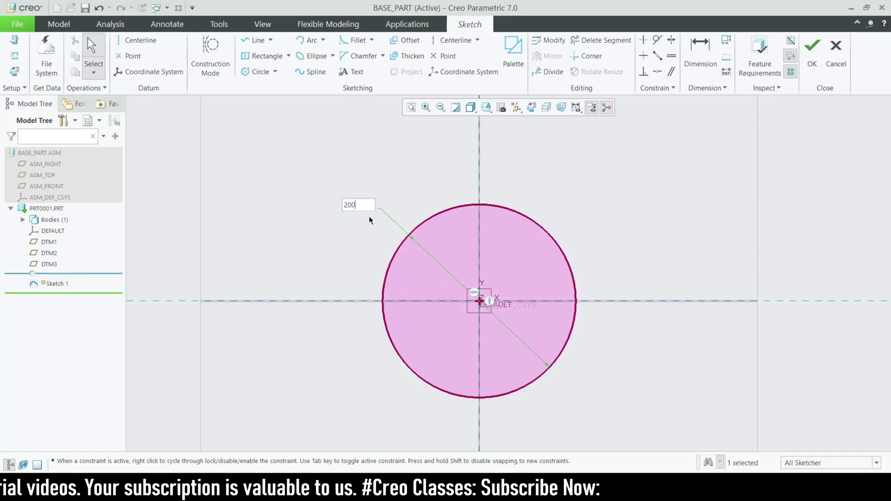
key(Return)
click(811, 56)
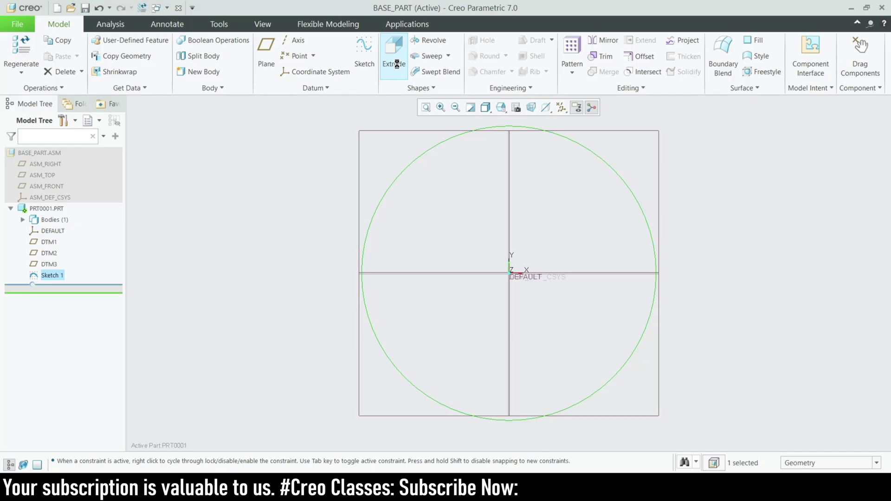